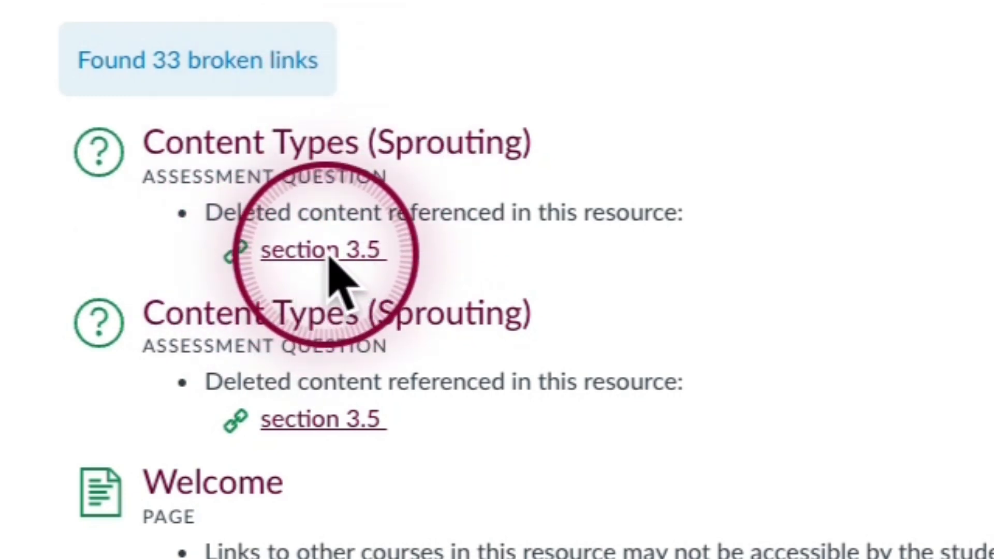
Open the Welcome page from the link validator's broken-link results and examine its images and quick access links
scroll(634, 337, down, 5)
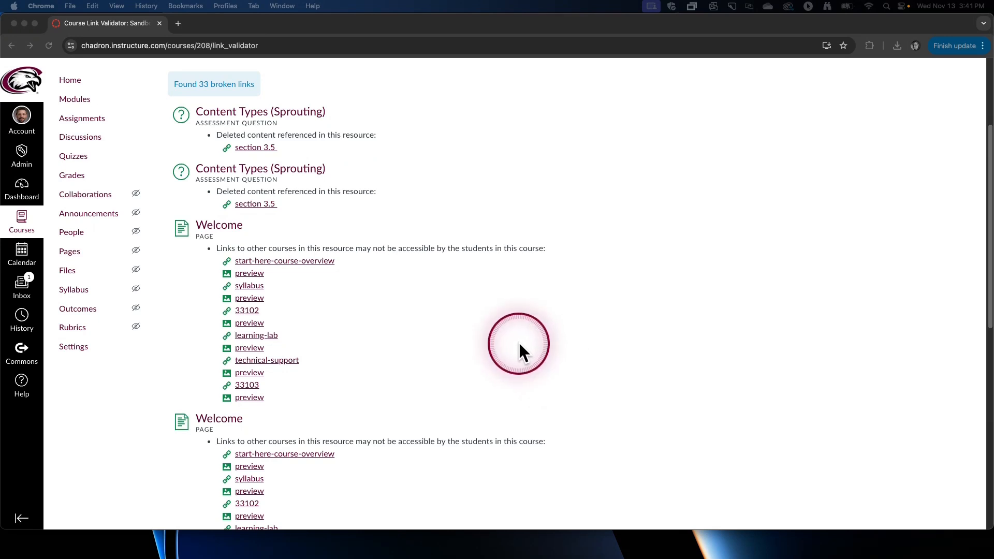
click(228, 224)
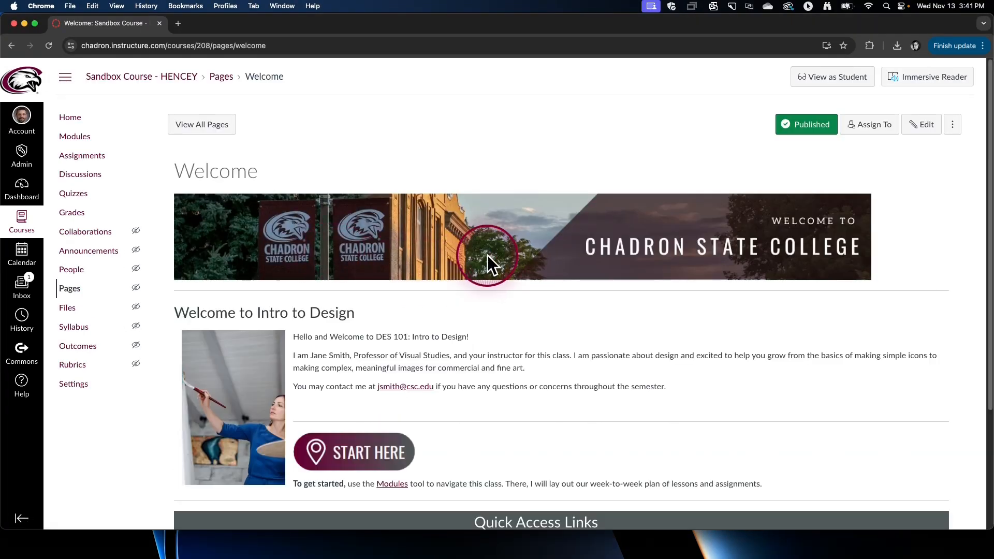
scroll(492, 254, down, 2)
scroll(363, 310, down, 5)
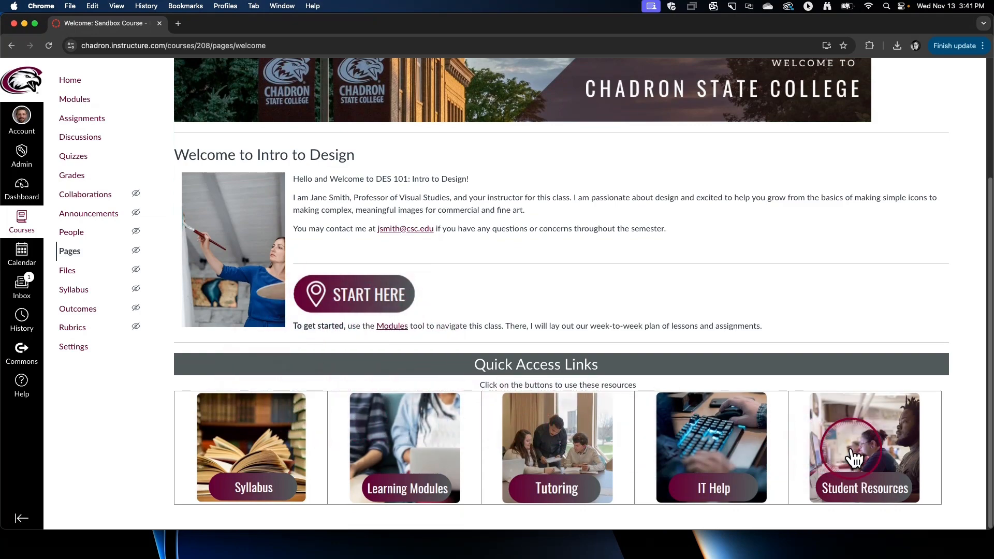
Preview the Welcome page as a student and check its button images and links
scroll(904, 417, up, 5)
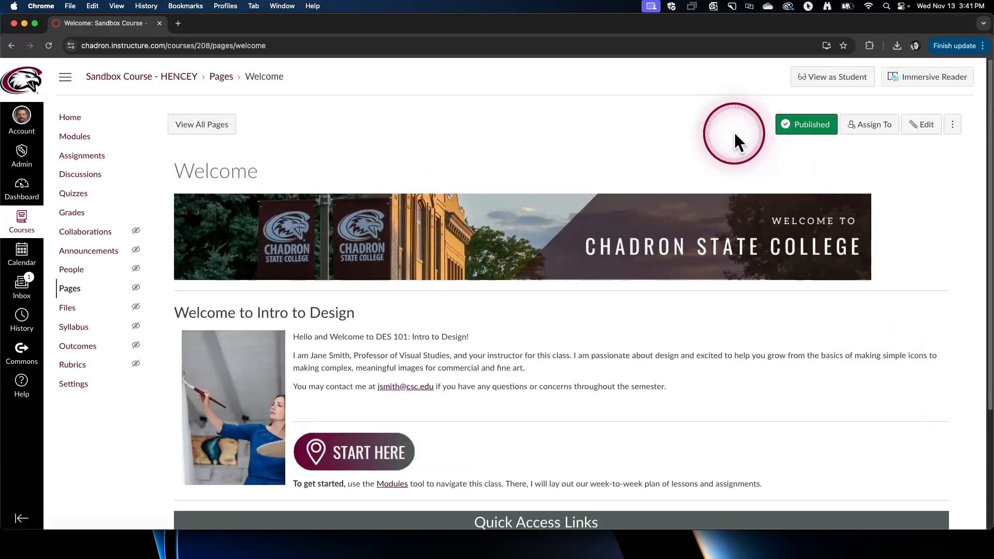
click(810, 85)
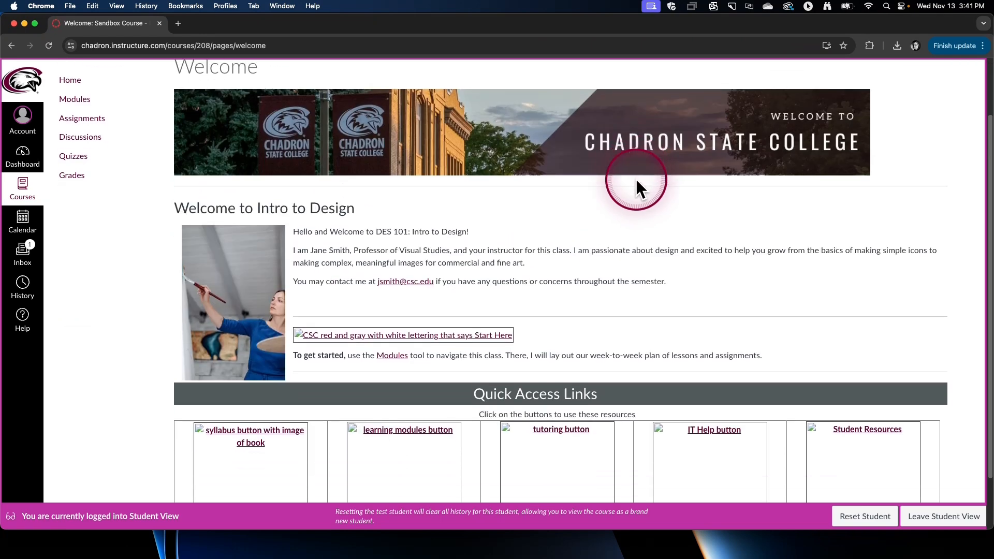
scroll(388, 220, down, 3)
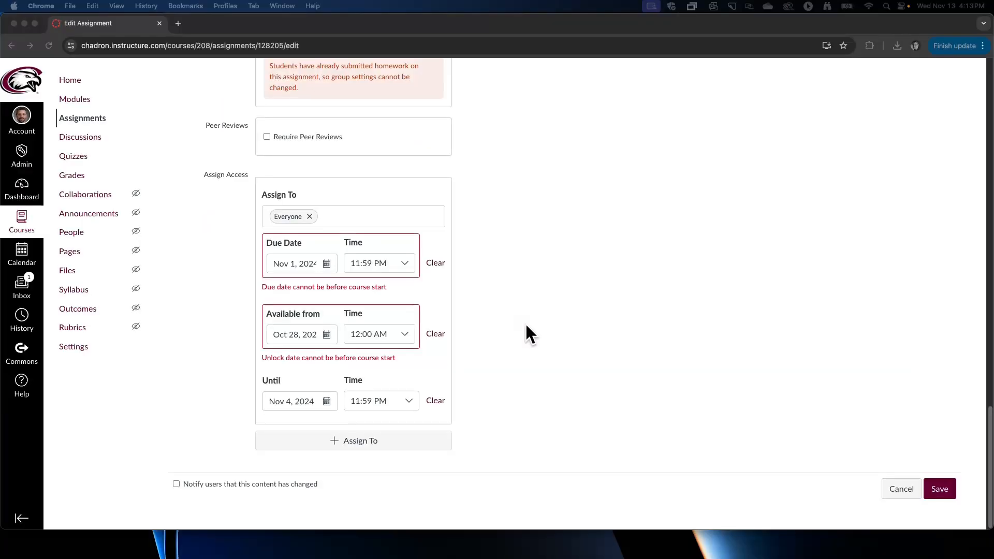
Examine the Week 3 assignment's availability dates, instructions, due-date wording, file-naming line and submission expectations
click(525, 321)
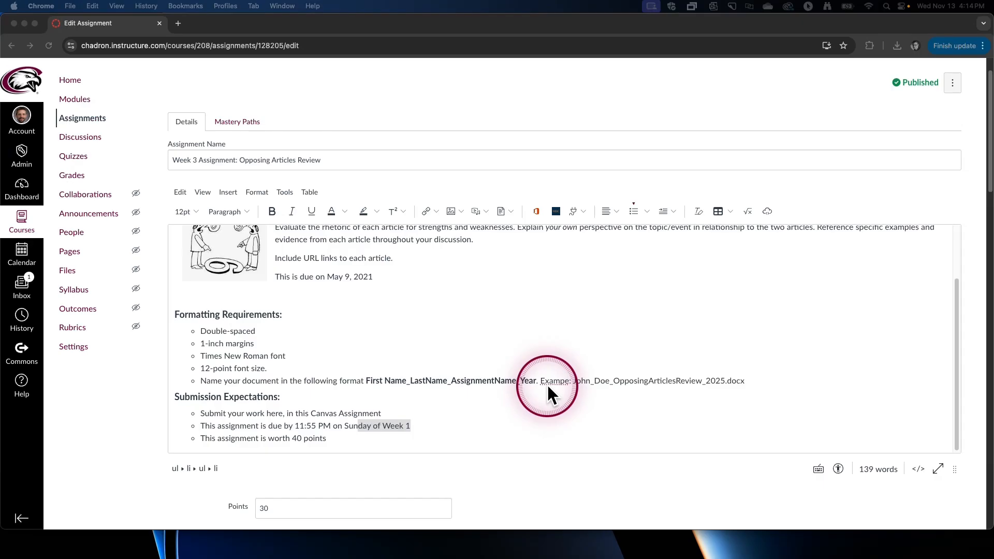
scroll(548, 378, up, 3)
scroll(550, 363, down, 3)
scroll(563, 368, up, 2)
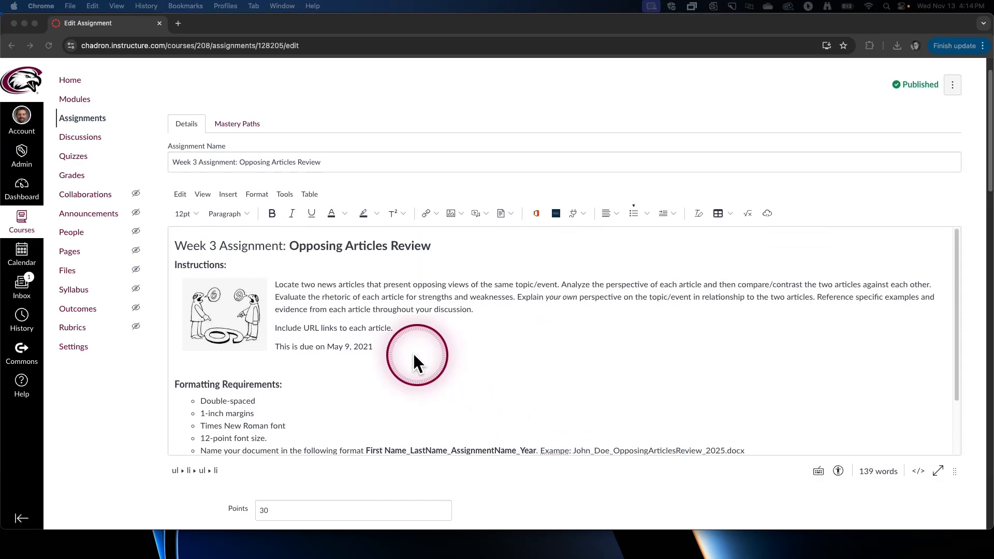
drag(440, 346, 279, 347)
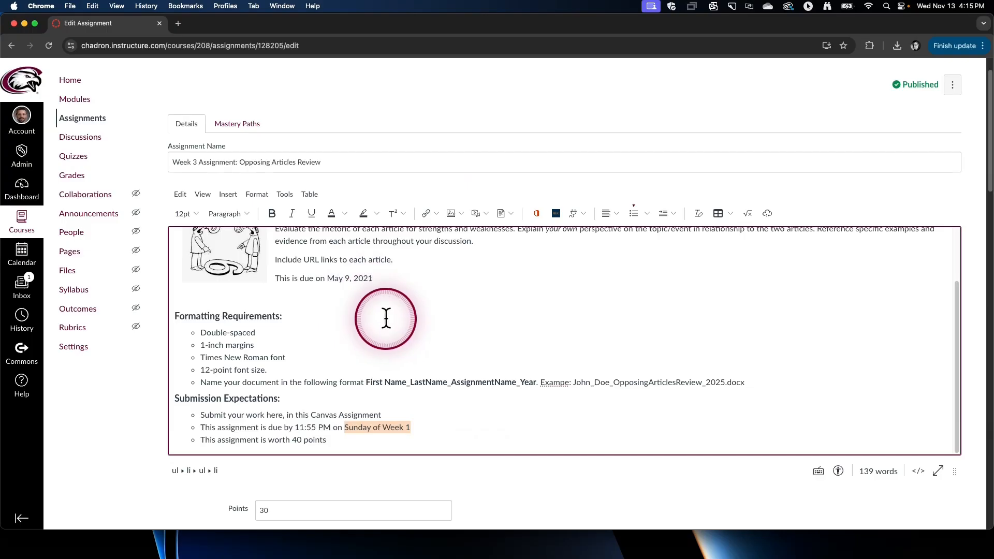
click(539, 382)
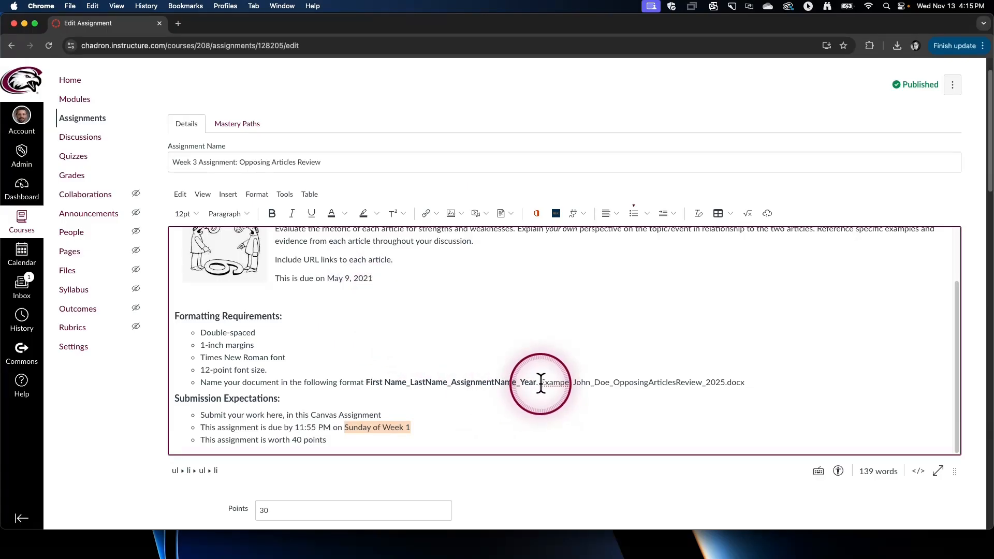
key(BackSpace)
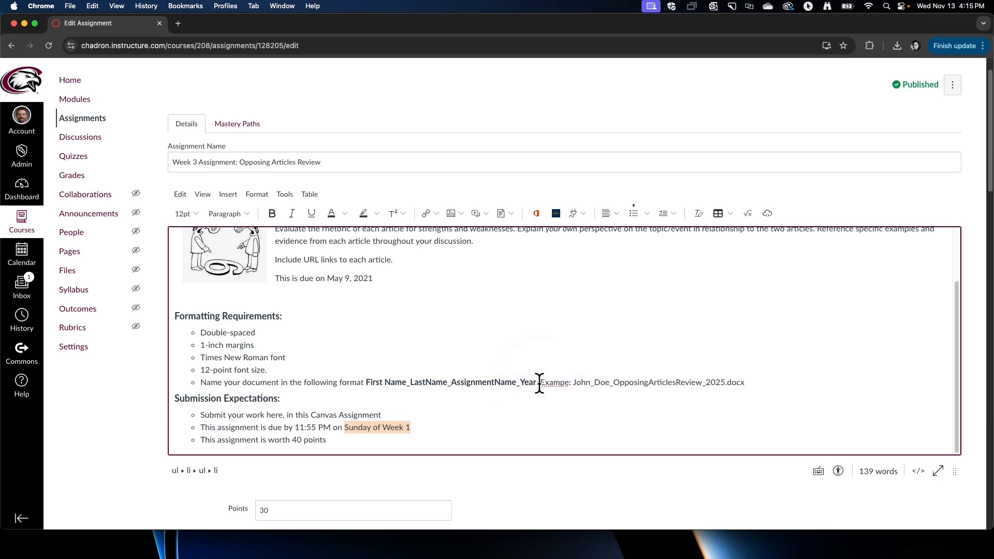
click(540, 383)
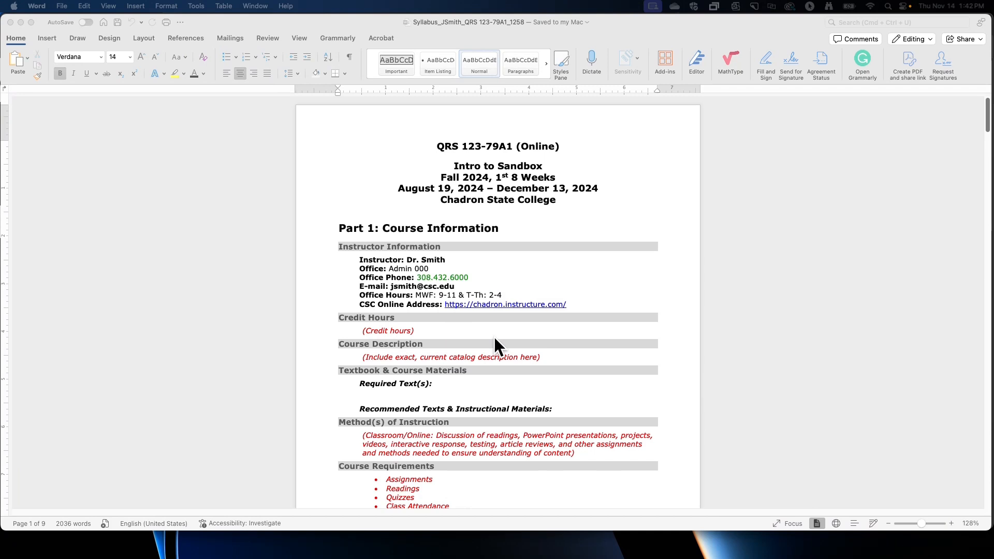
Review the term dates and the weekly schedule's due dates in the Word syllabus, and close the document
click(493, 338)
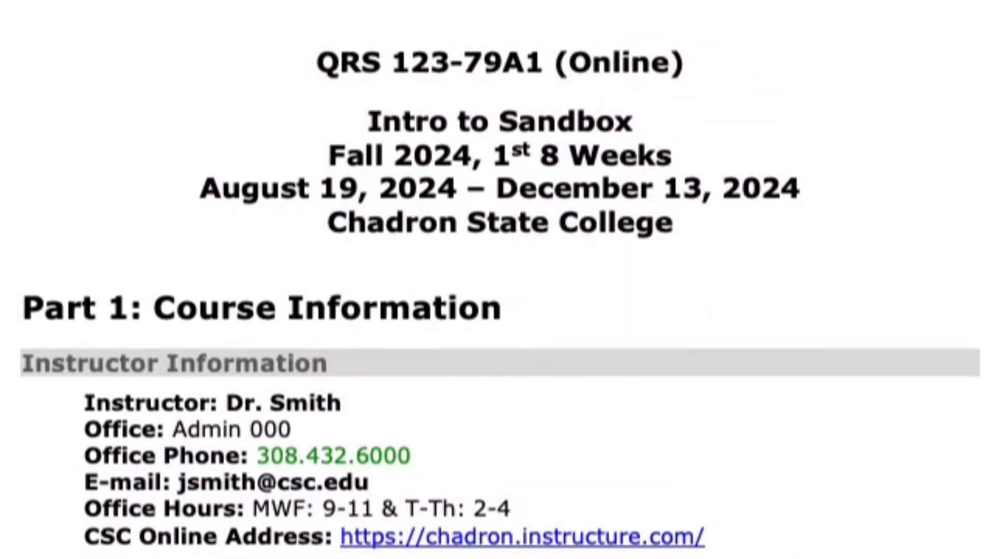
scroll(497, 279, down, 20)
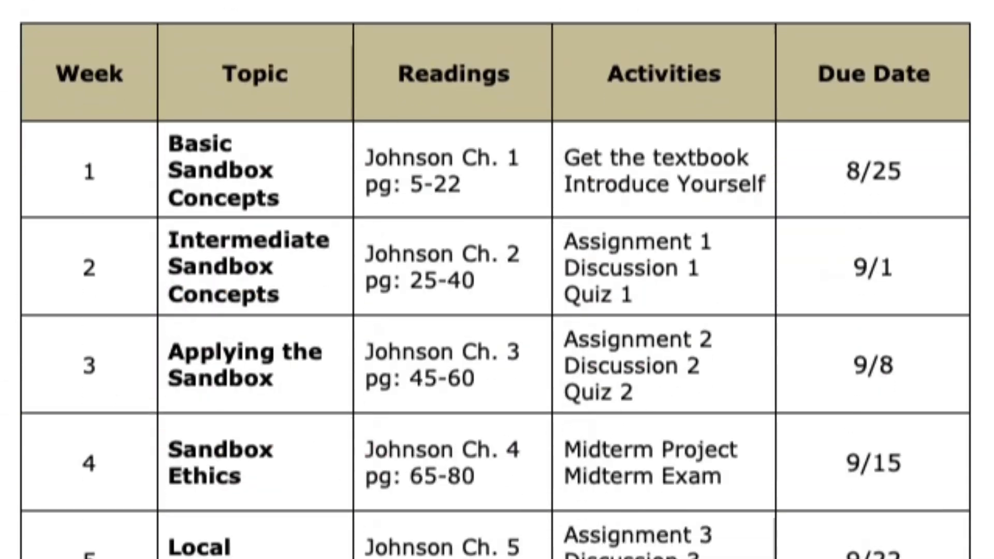
scroll(921, 311, up, 5)
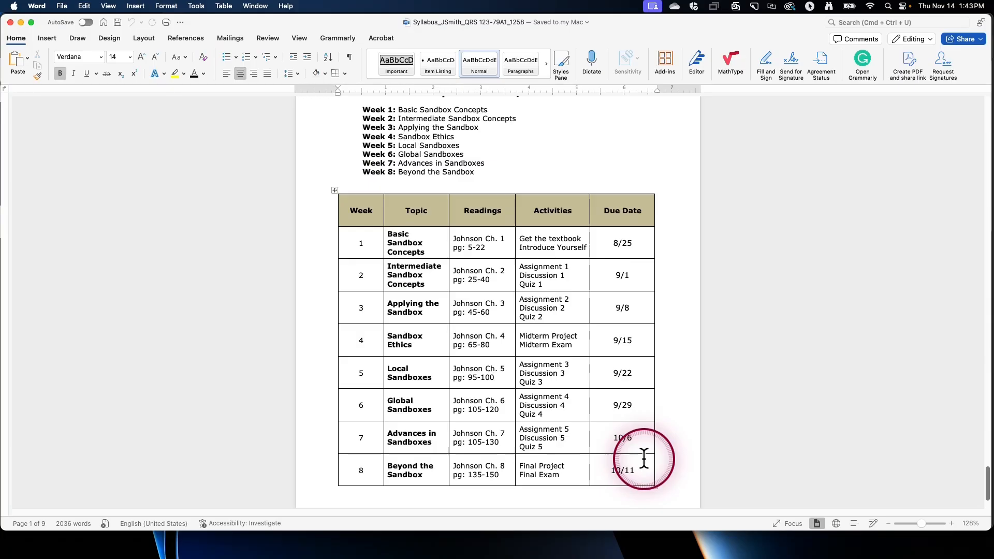
click(10, 23)
click(495, 158)
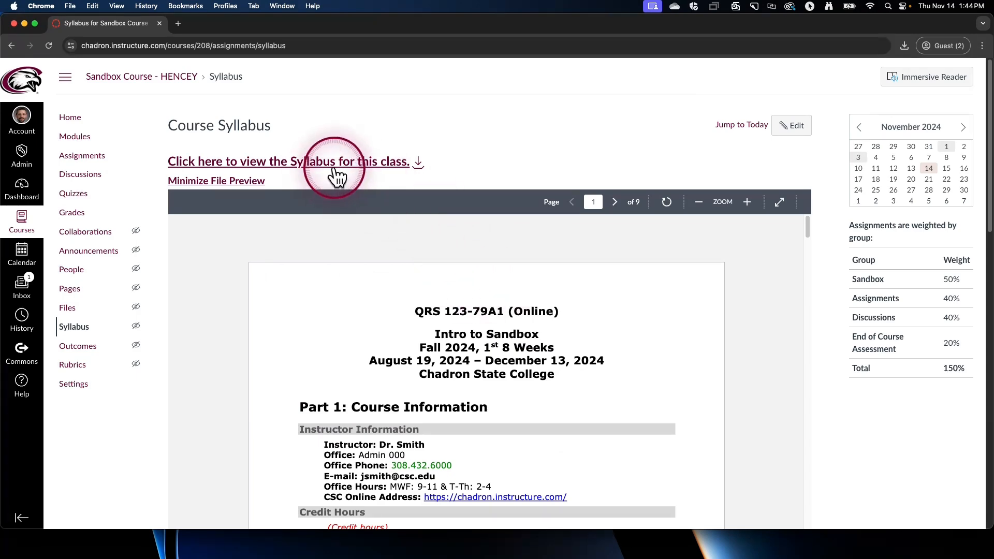
Edit the Canvas course syllabus and relink its "Click here to view the Syllabus for this class." text to the uploaded QRS 123-79A1 syllabus PDF
click(799, 127)
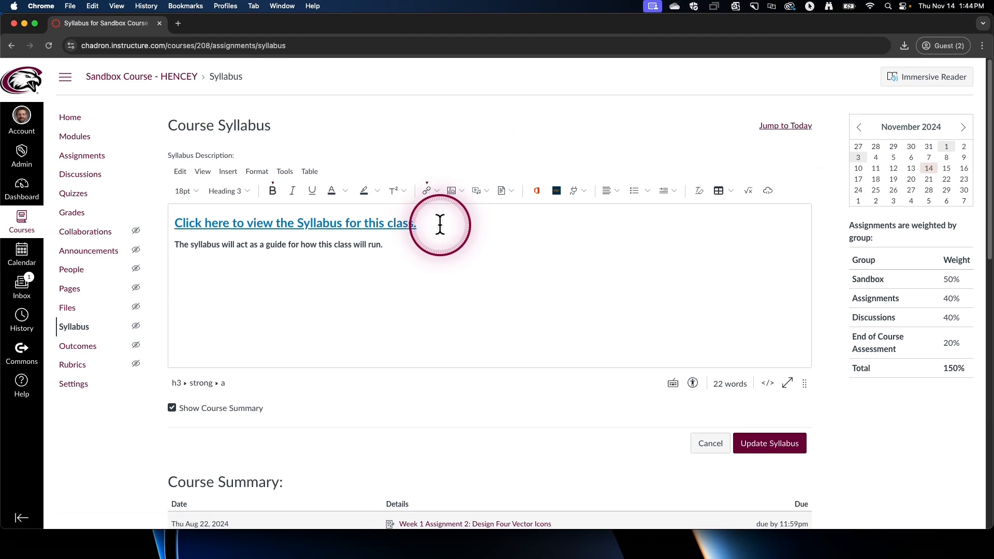
click(440, 224)
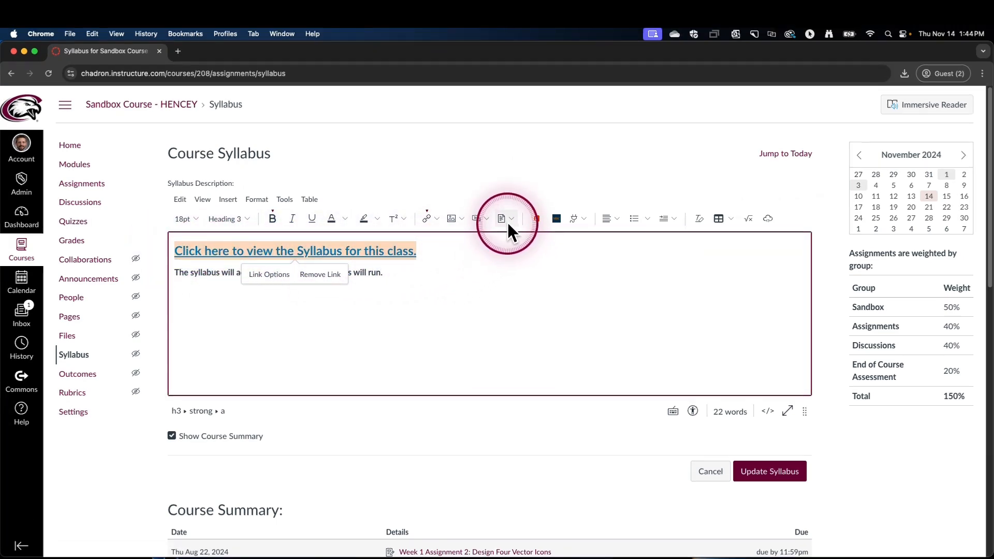
click(512, 222)
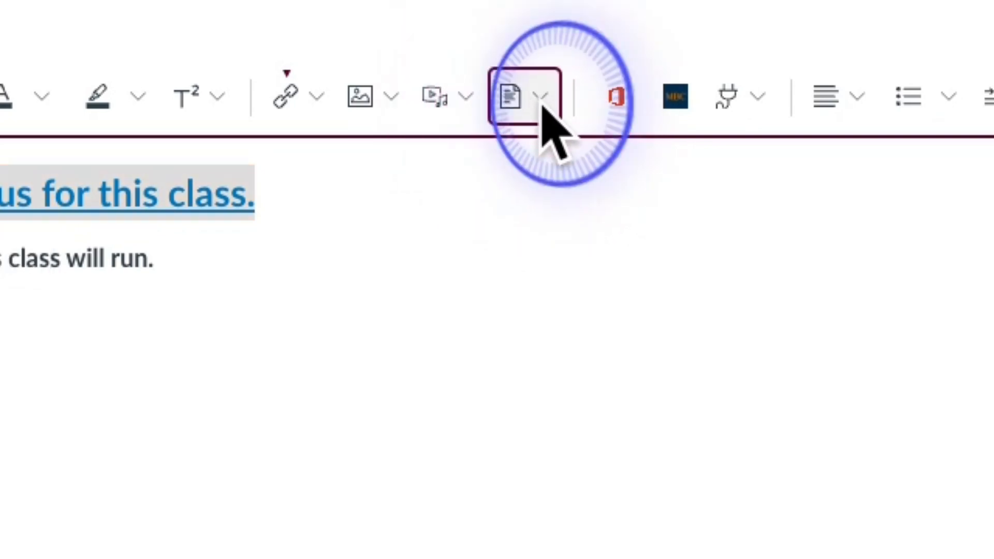
click(562, 160)
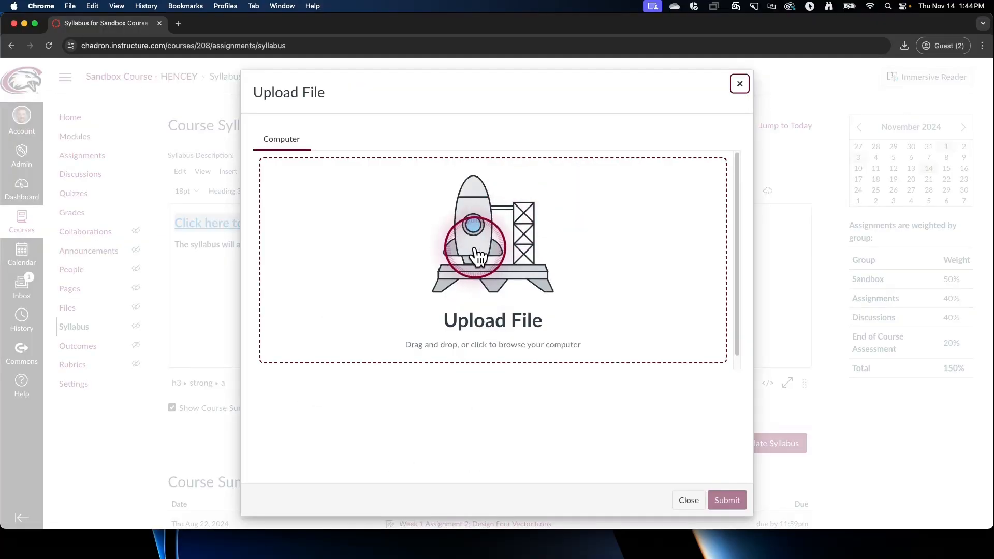
click(445, 259)
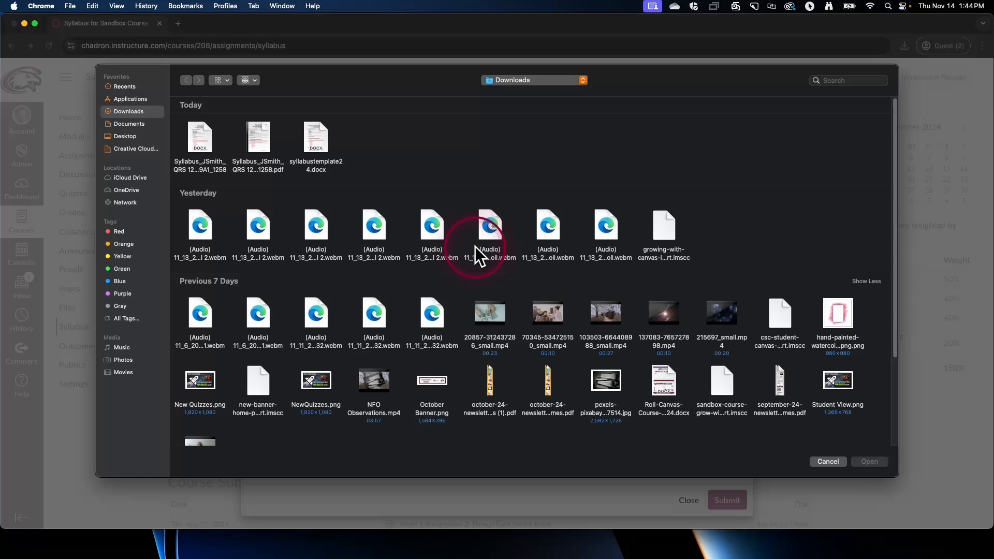
click(259, 127)
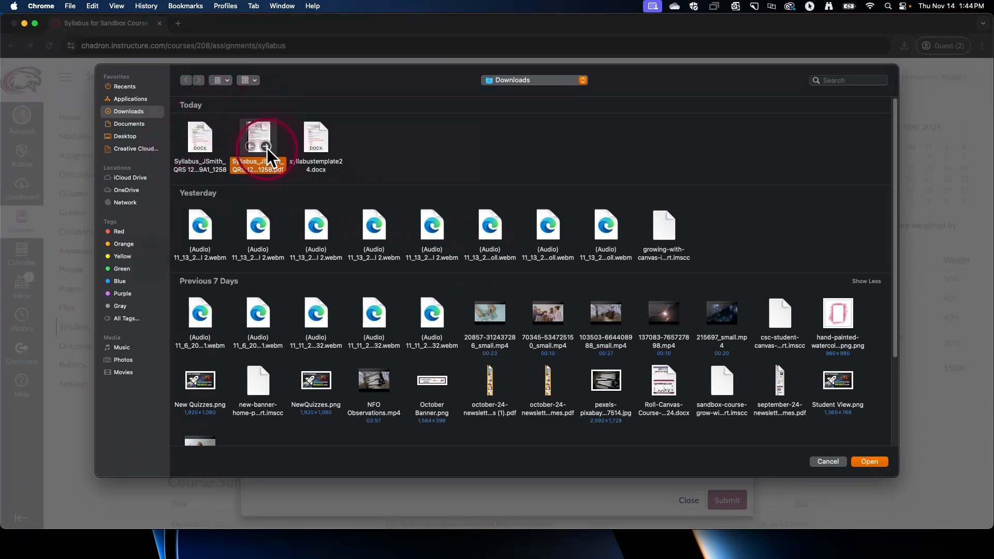
click(880, 461)
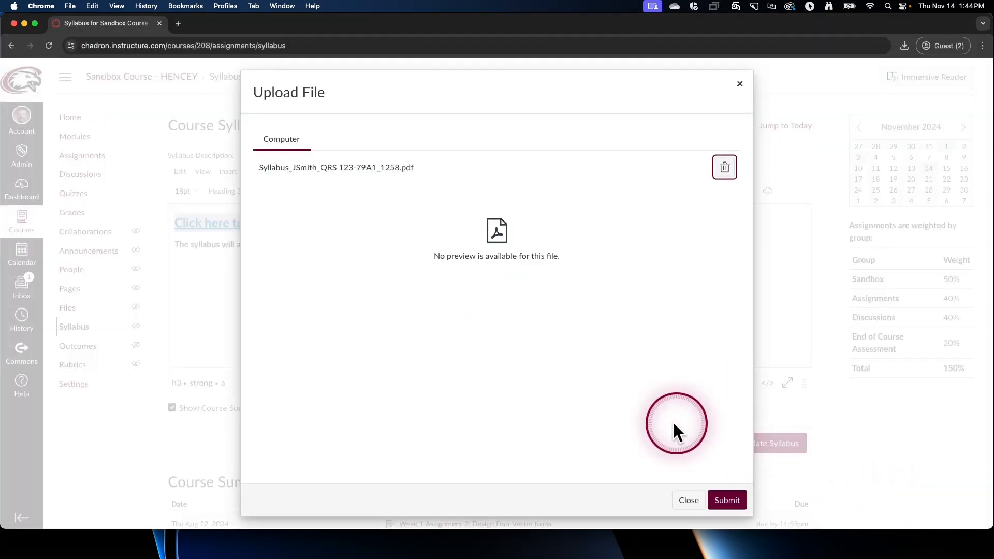
click(726, 501)
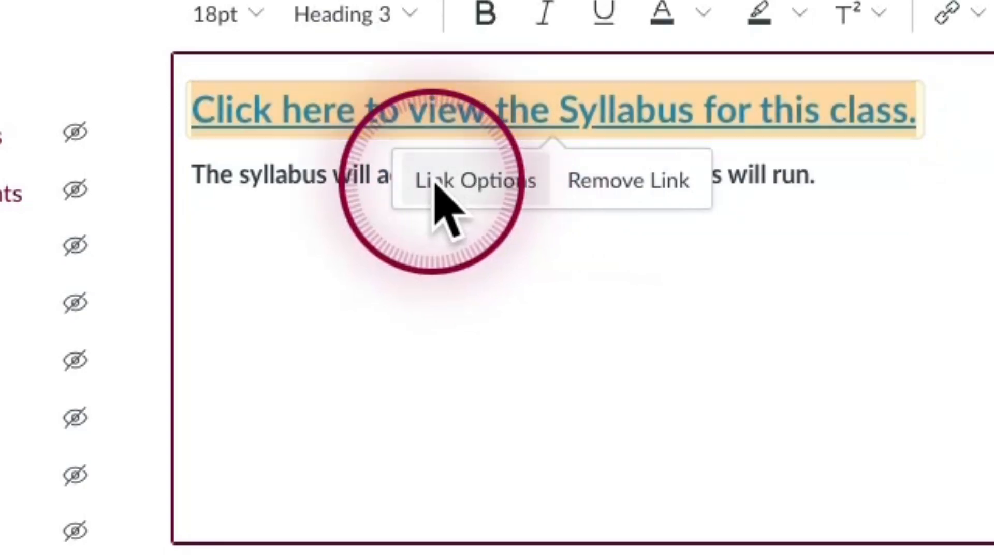
Set the syllabus link to preview inline and expand by default, and save the updated syllabus
click(486, 183)
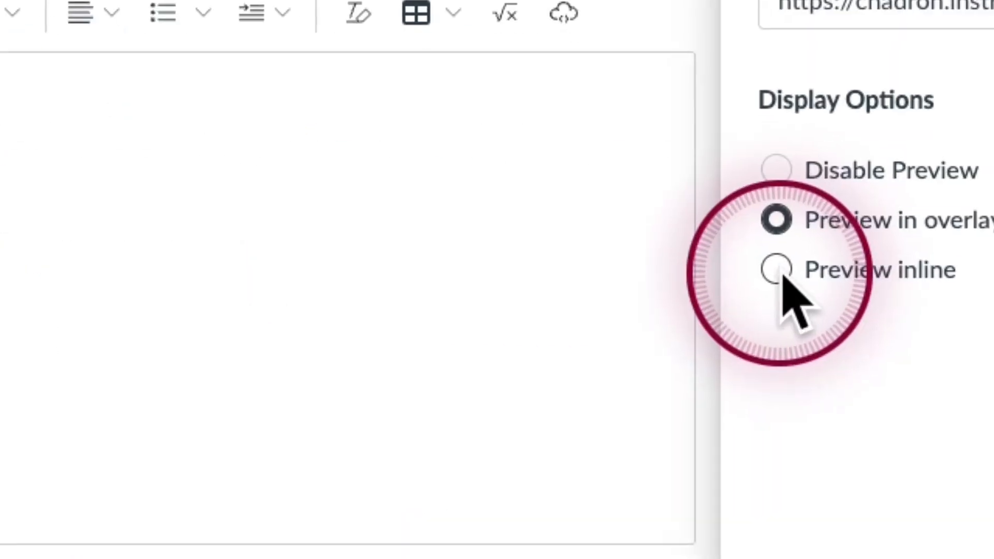
click(839, 278)
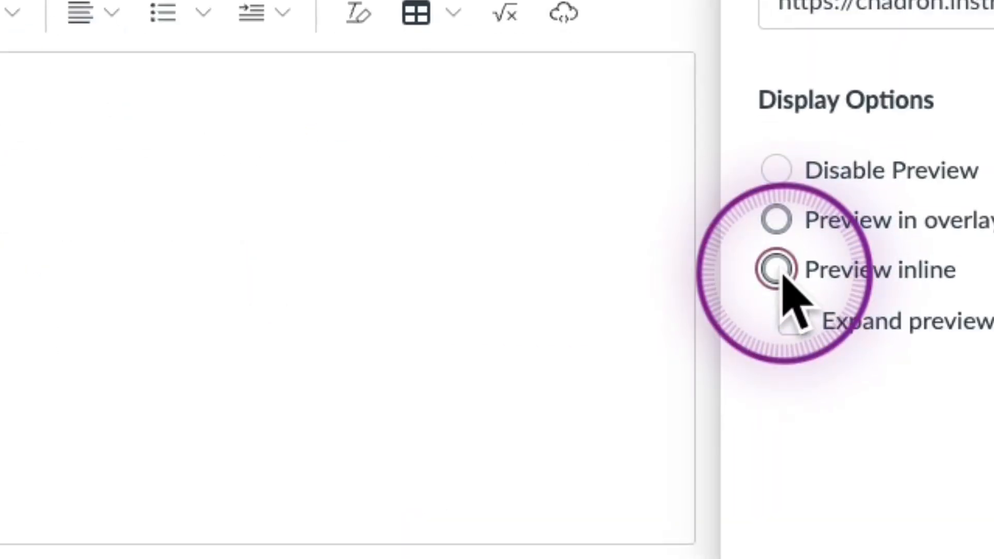
click(795, 322)
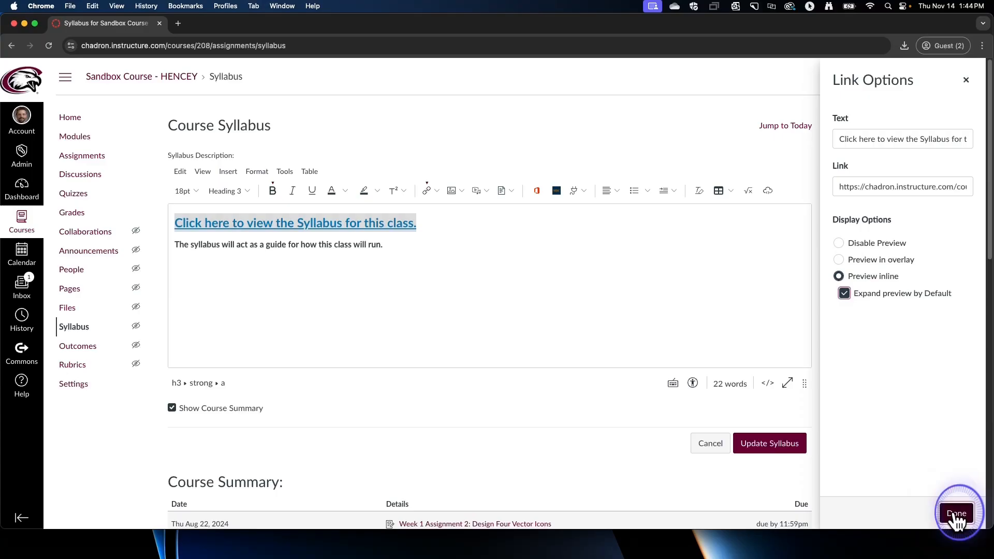
click(957, 515)
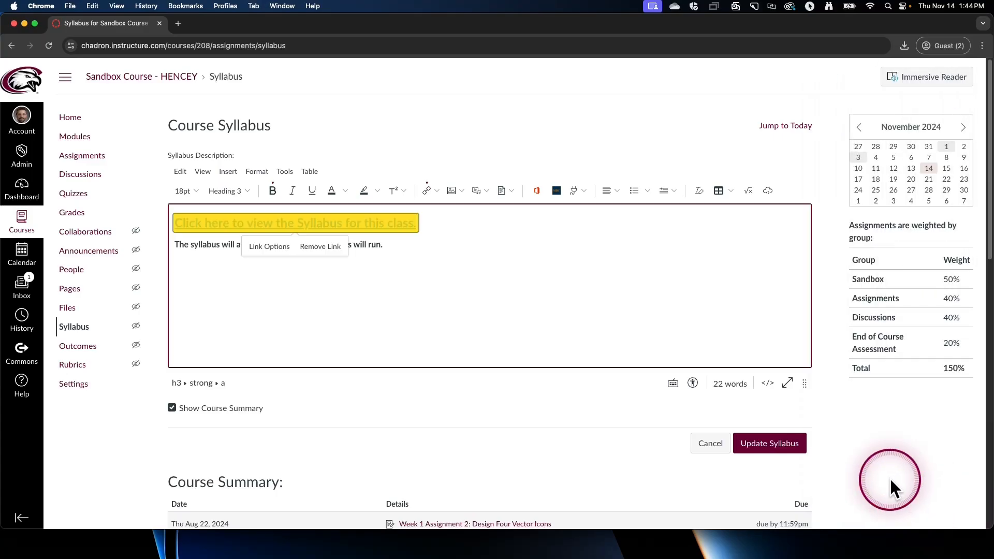
click(768, 445)
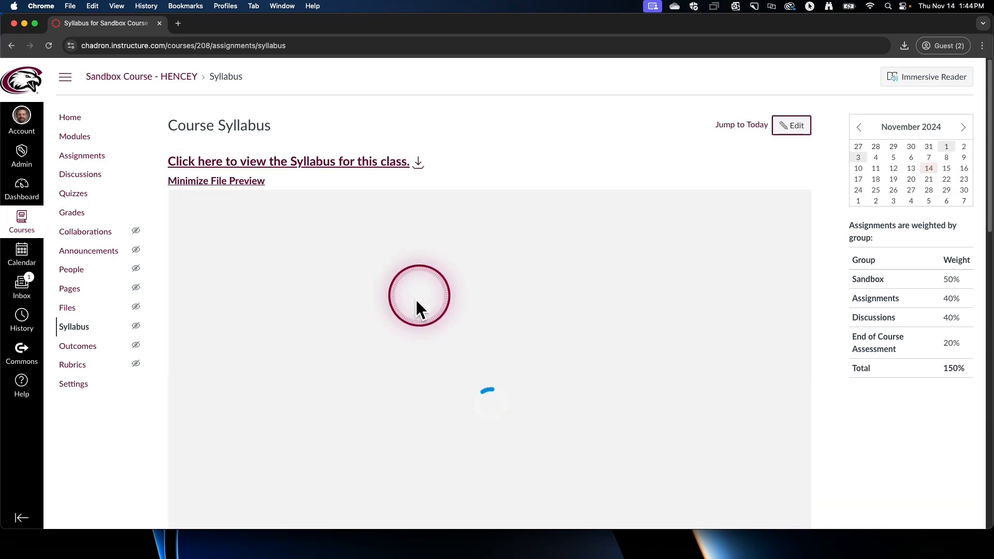